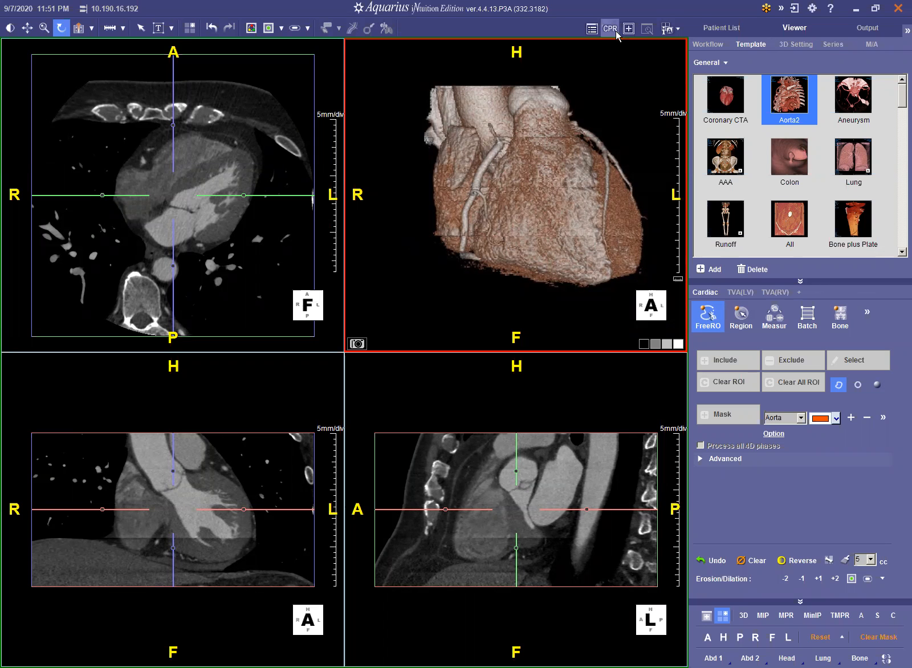
# Turn on CPR and extract the right coronary artery's centerline from the 3D heart view using Coronary mode
pyautogui.moveTo(544, 155); pyautogui.dragTo(548, 155)
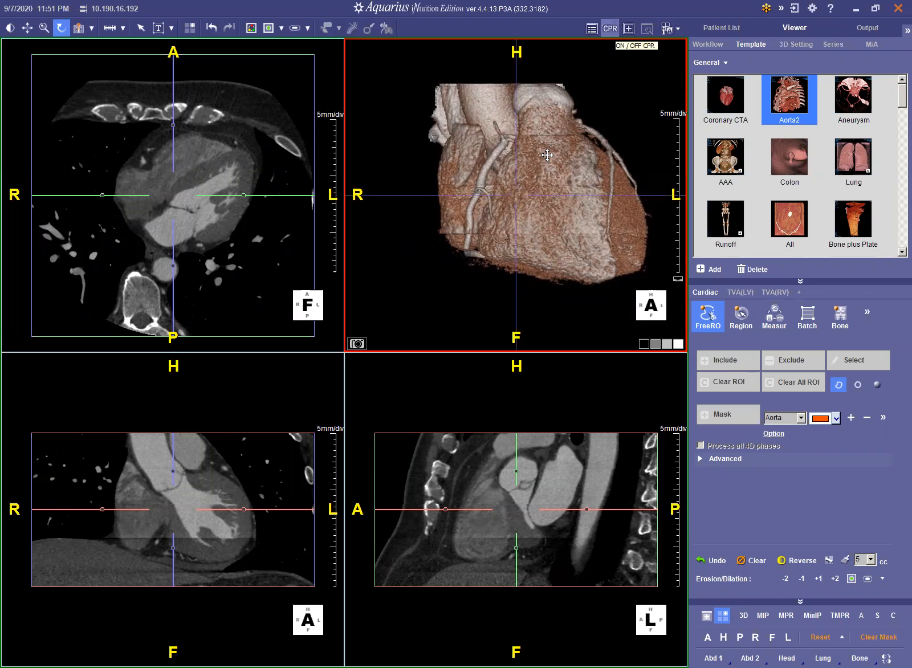
pyautogui.rightClick(548, 155)
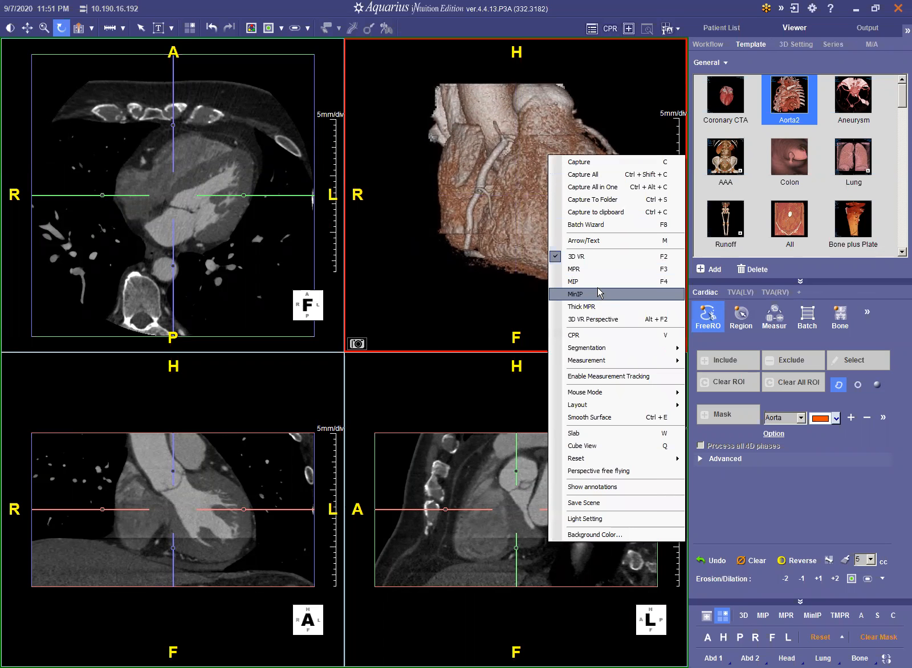
pyautogui.click(867, 314)
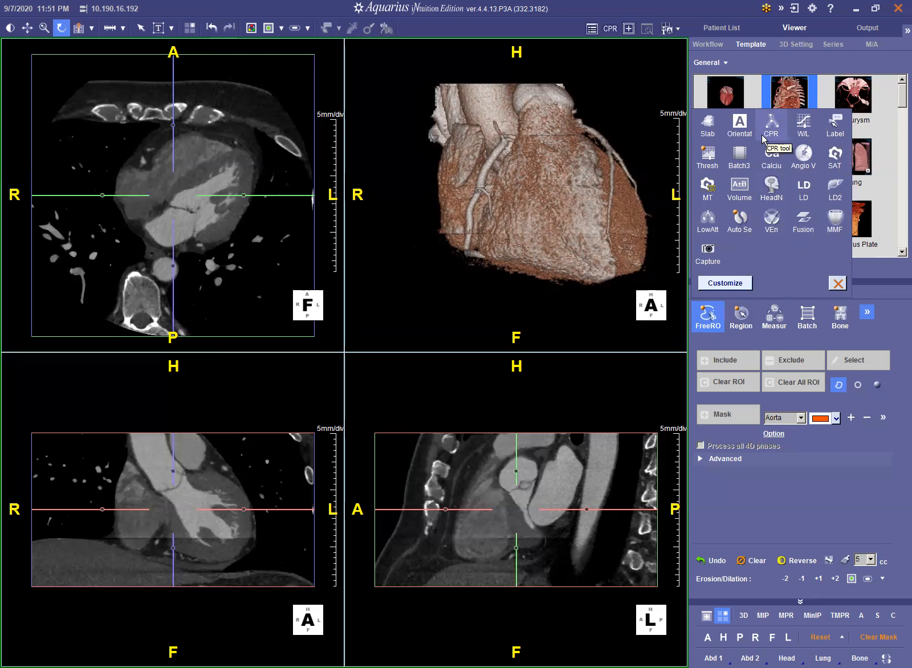
pyautogui.click(610, 28)
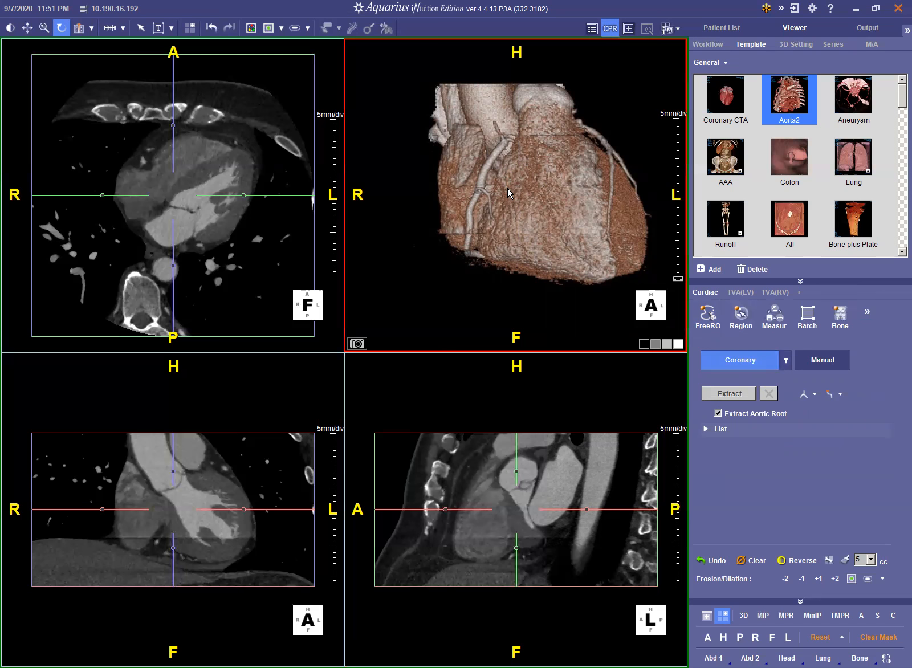
pyautogui.click(487, 165)
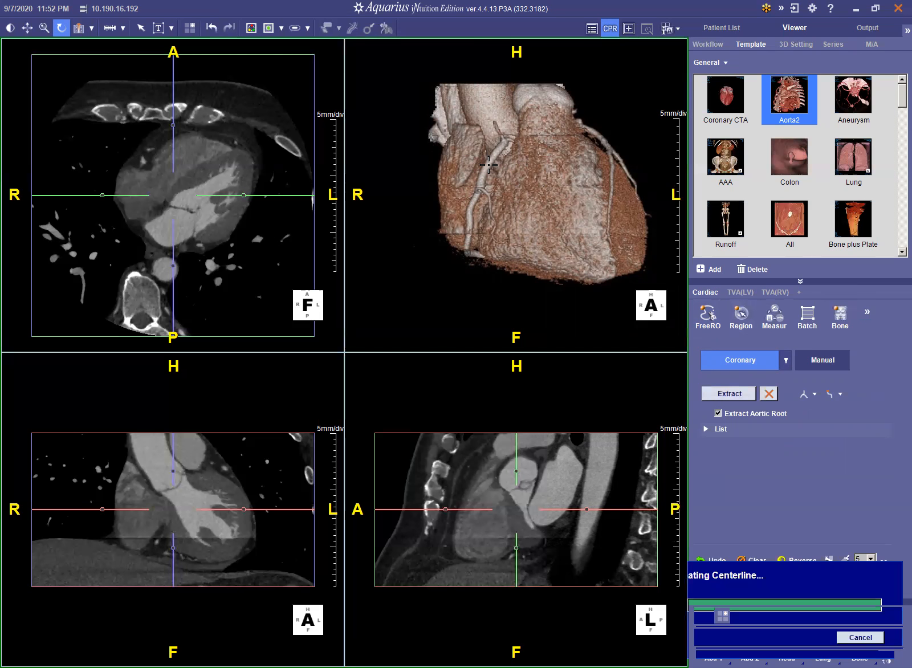
pyautogui.moveTo(134, 268)
pyautogui.mouseDown(button='middle')
pyautogui.moveTo(87, 293)
pyautogui.moveTo(74, 271)
pyautogui.mouseUp(button='middle')
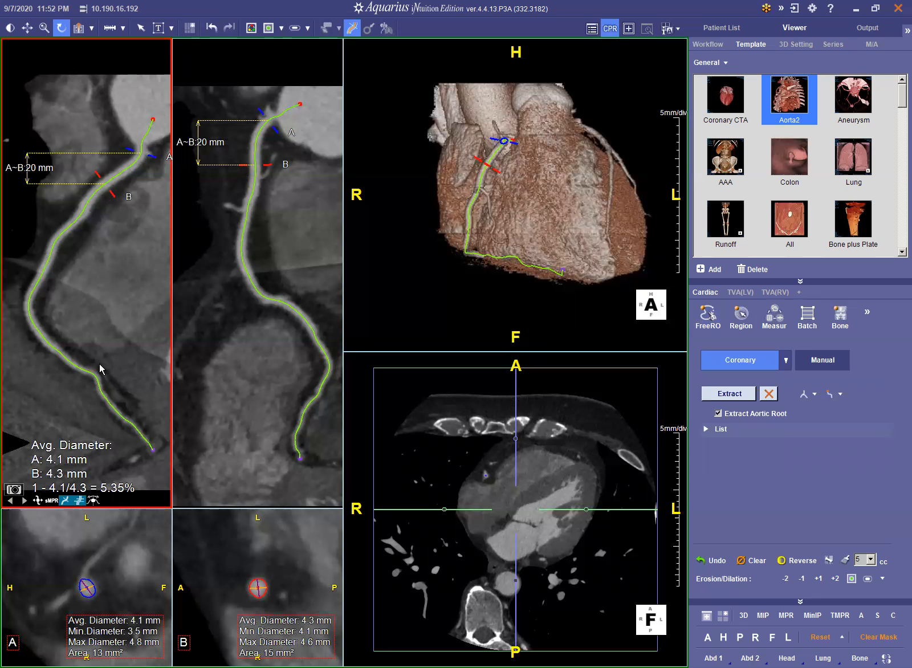
# Display the centerline's control points and adjust points along the proximal artery in the CPR and cross-section views
pyautogui.click(37, 501)
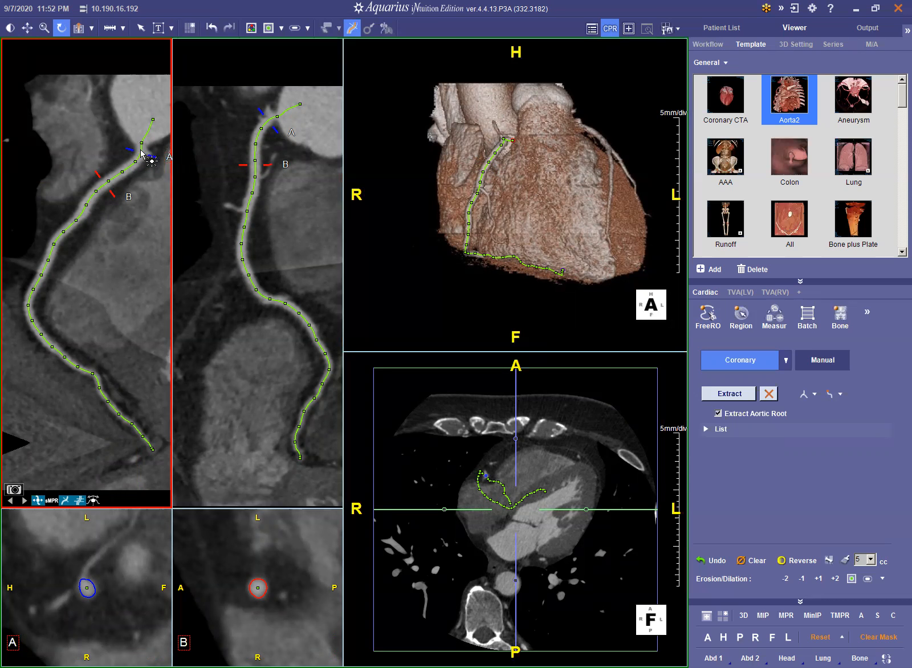
pyautogui.click(277, 117)
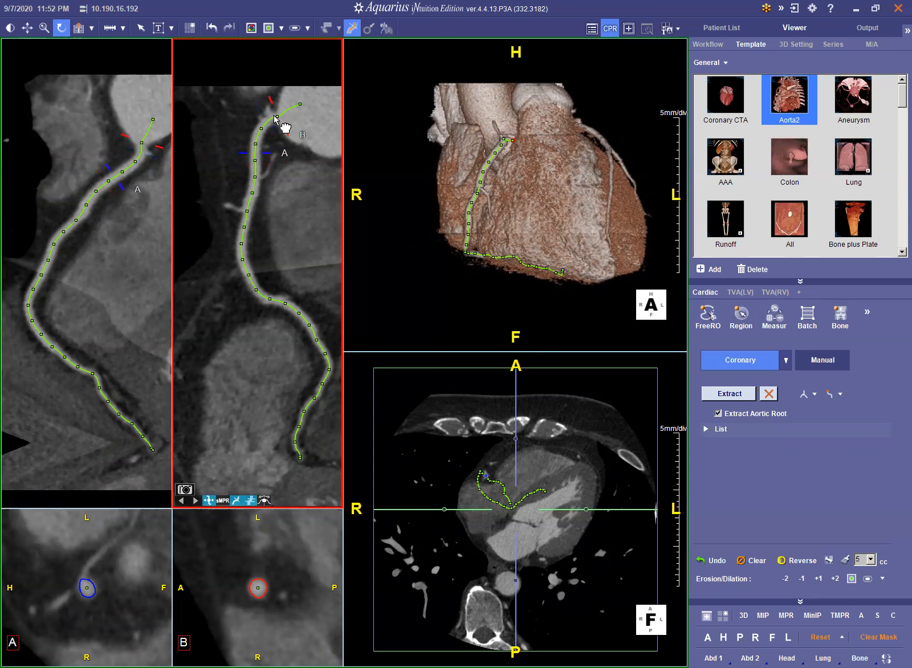
pyautogui.moveTo(138, 552)
pyautogui.mouseDown()
pyautogui.moveTo(128, 488)
pyautogui.moveTo(132, 538)
pyautogui.mouseUp()
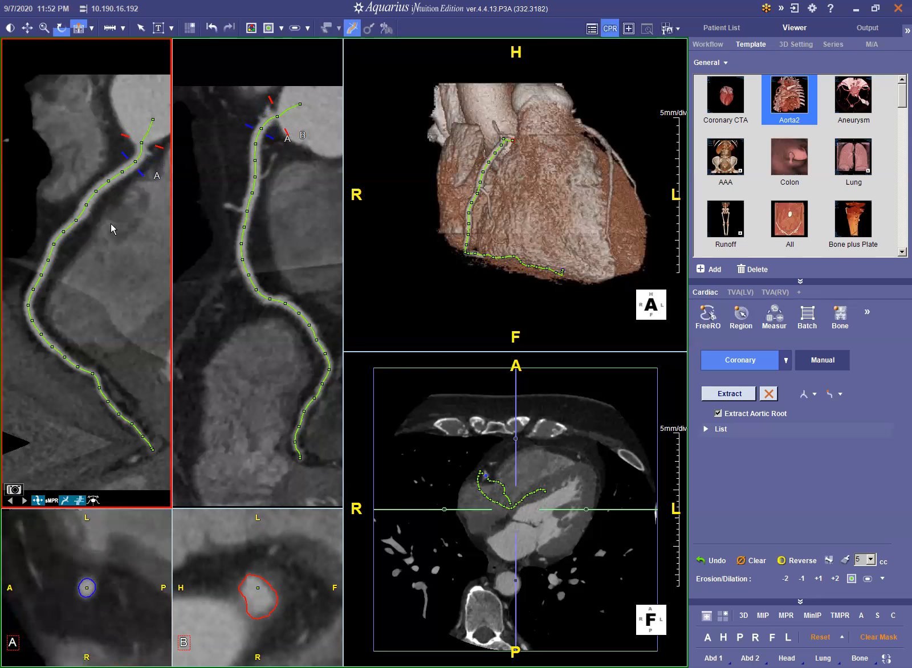
pyautogui.click(94, 189)
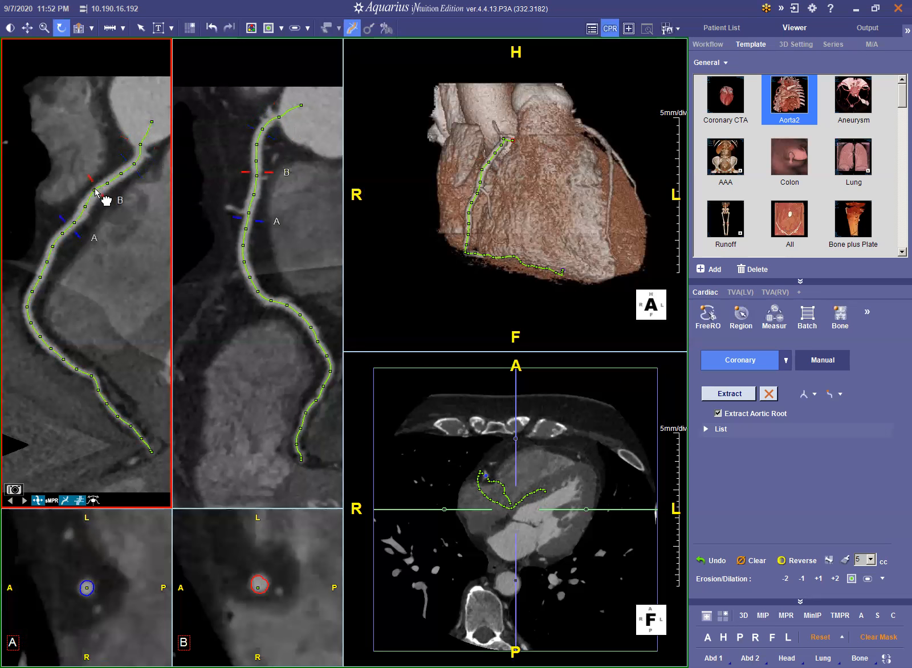
pyautogui.moveTo(95, 189); pyautogui.dragTo(95, 191)
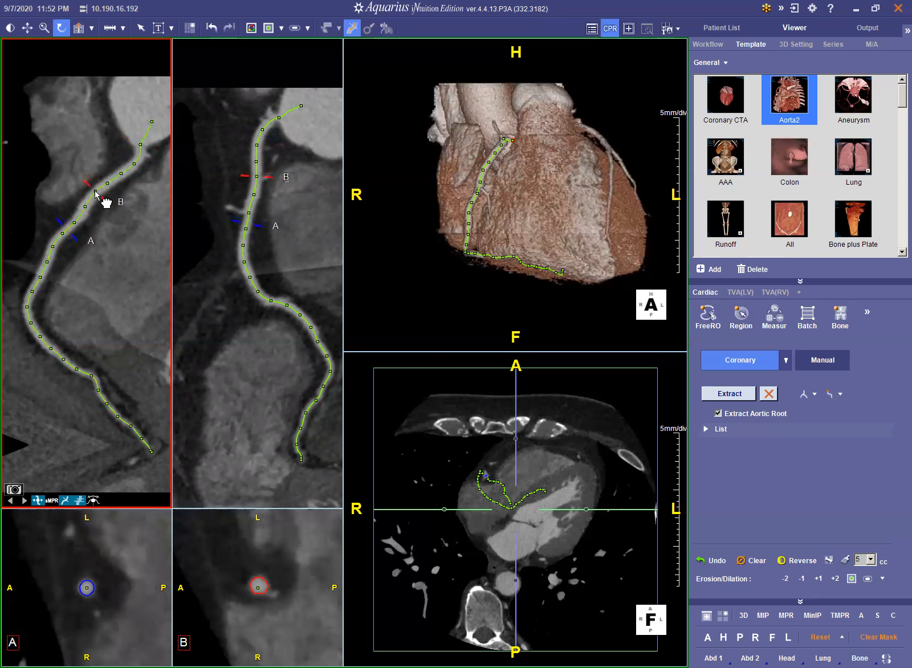
pyautogui.click(97, 597)
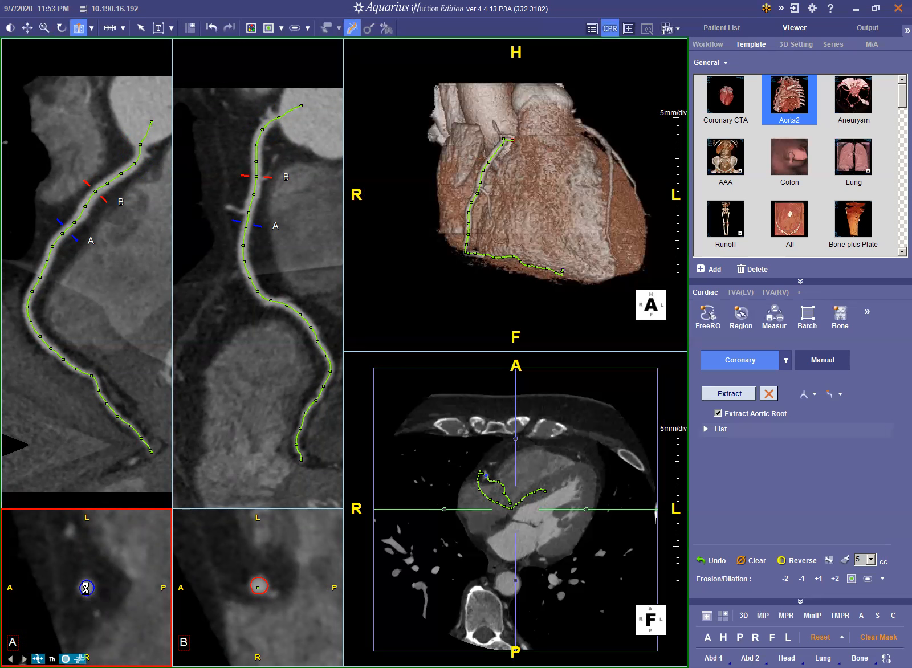
pyautogui.click(192, 534)
pyautogui.click(209, 481)
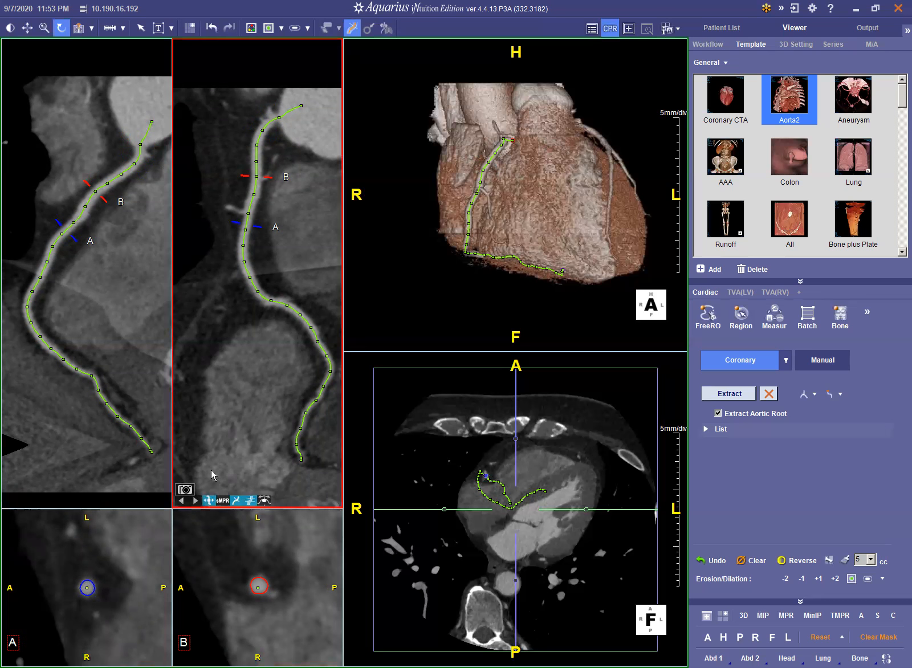
# Hide the control points, centerline and cross-section markers, and rotate the enlarged curved reformat around the vessel
pyautogui.click(46, 487)
pyautogui.click(42, 500)
pyautogui.click(66, 501)
pyautogui.click(79, 501)
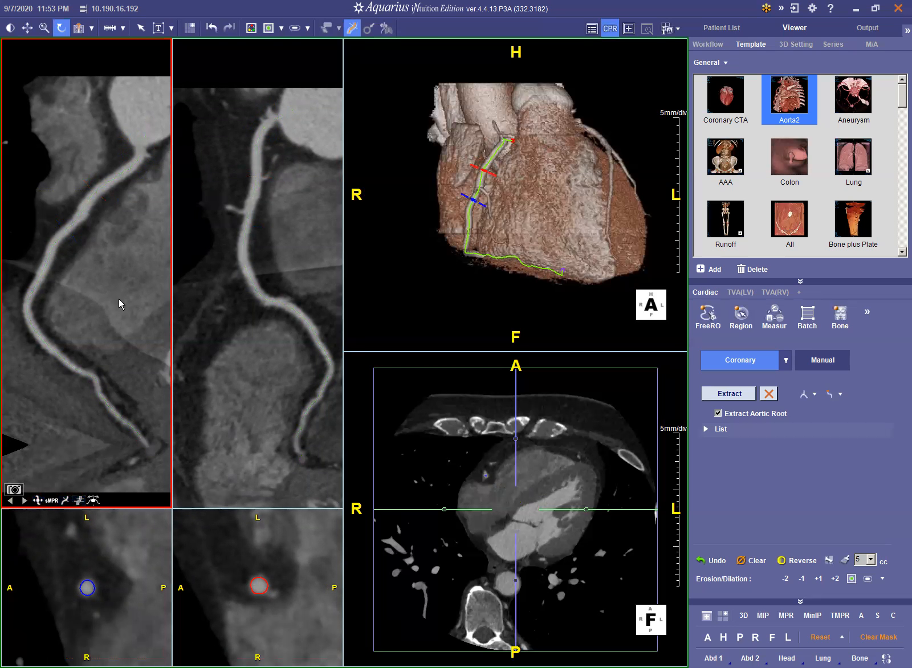
pyautogui.doubleClick(146, 297)
pyautogui.moveTo(107, 263); pyautogui.dragTo(235, 268)
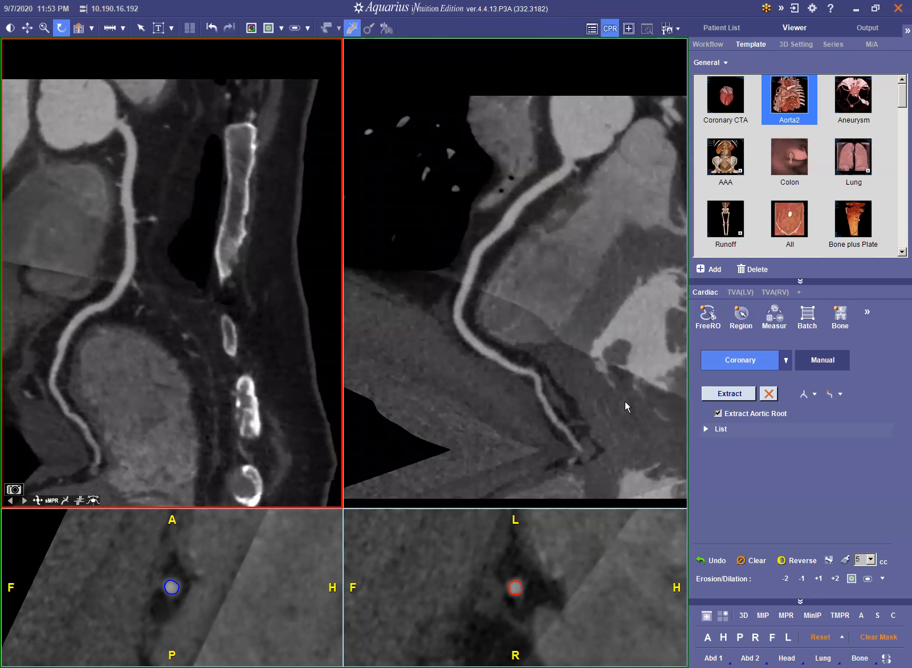
# Restore the standard CPR layout and delete all centerline trees from the 3D heart view
pyautogui.click(784, 363)
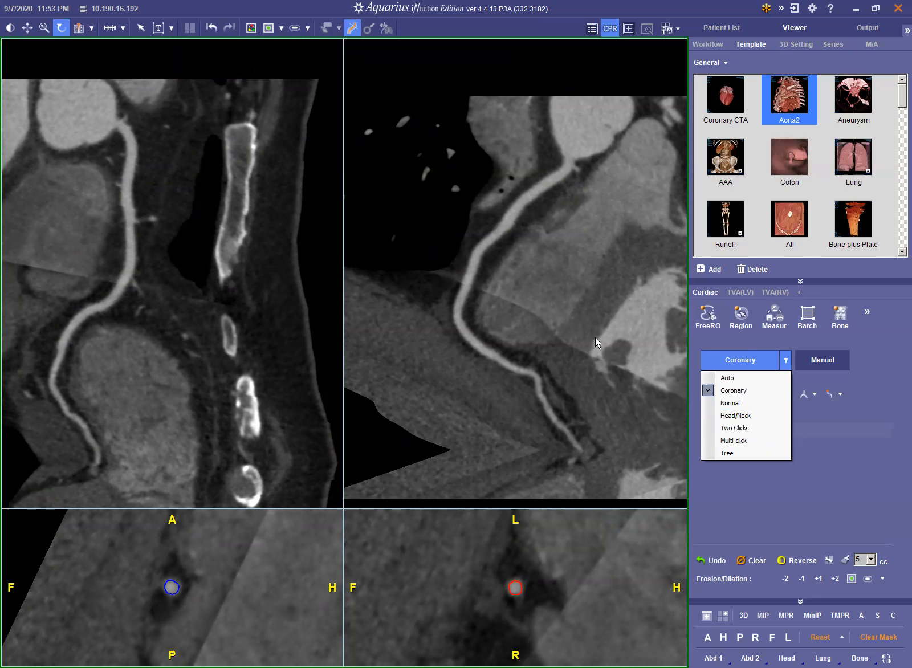
pyautogui.click(569, 330)
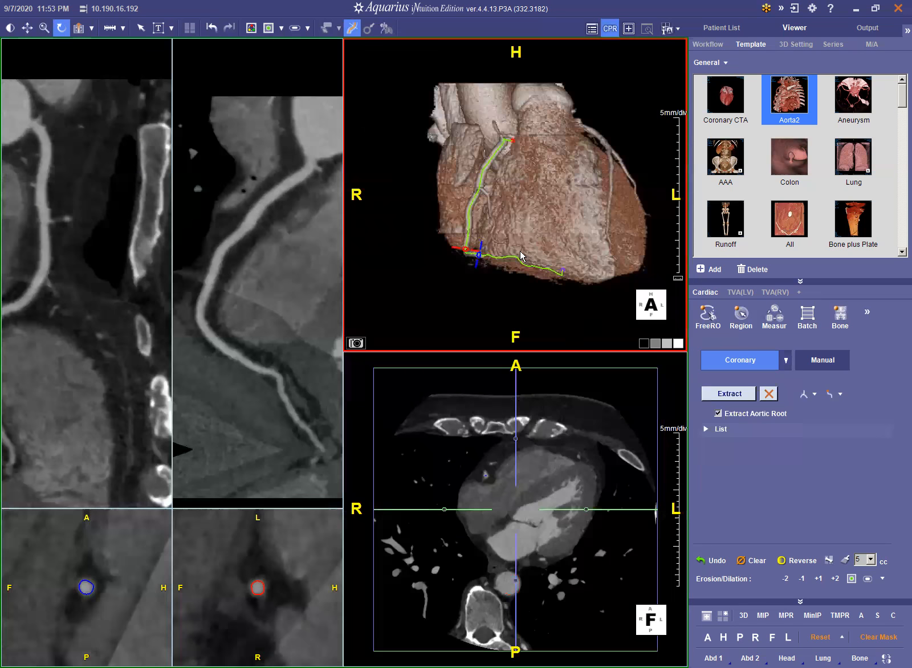
pyautogui.rightClick(477, 198)
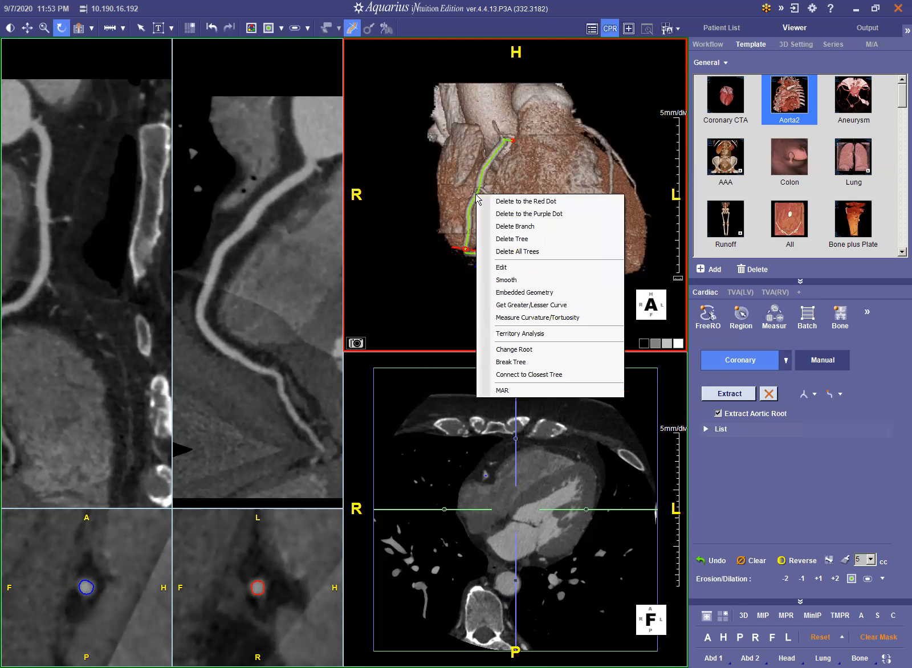
pyautogui.click(537, 252)
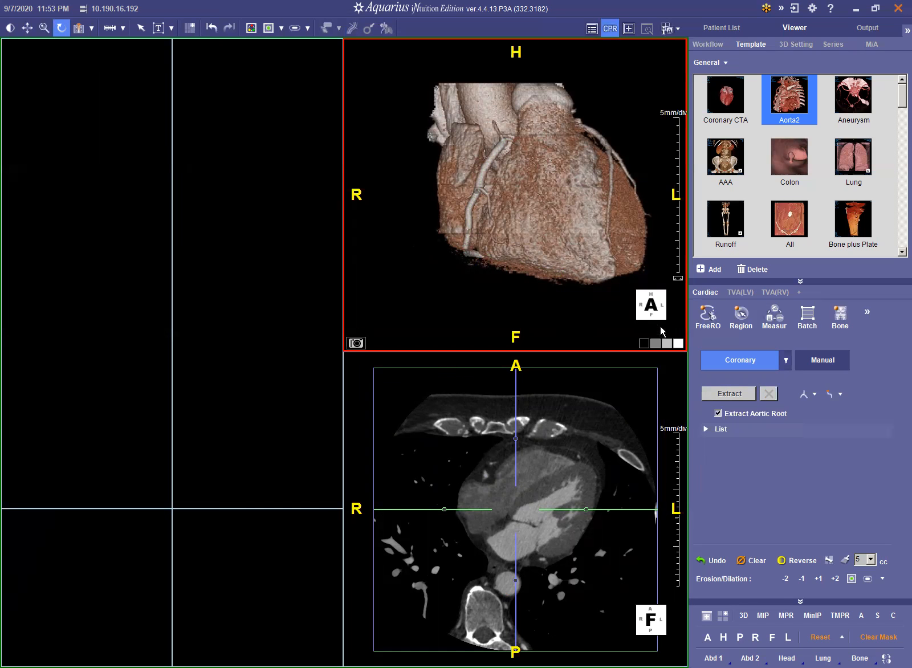
# Extract the right coronary artery in Two Clicks mode by marking its origin and its distal end on the axial slices
pyautogui.moveTo(576, 194); pyautogui.dragTo(559, 292)
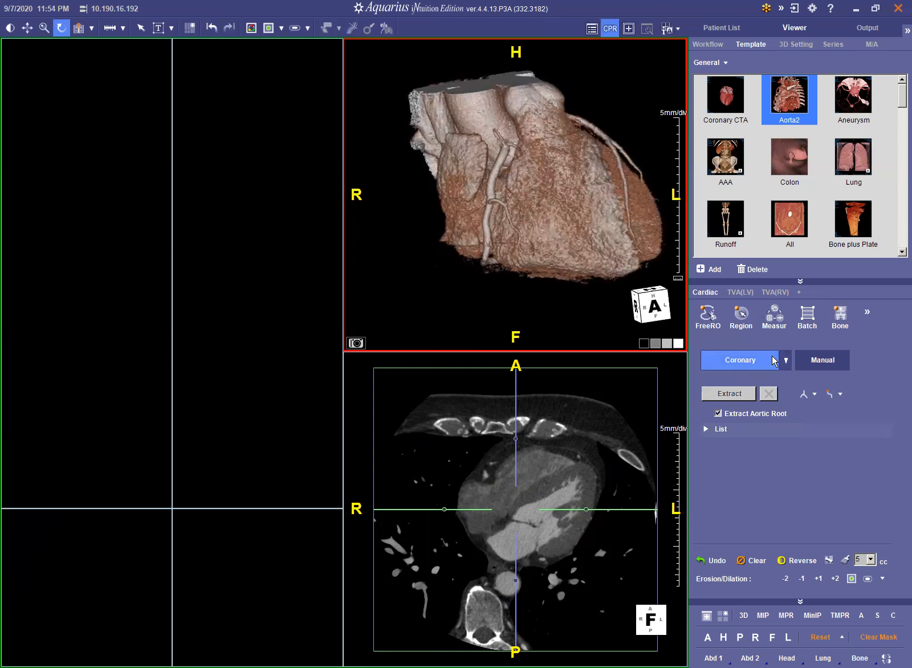
pyautogui.moveTo(591, 478); pyautogui.dragTo(590, 455, button='right')
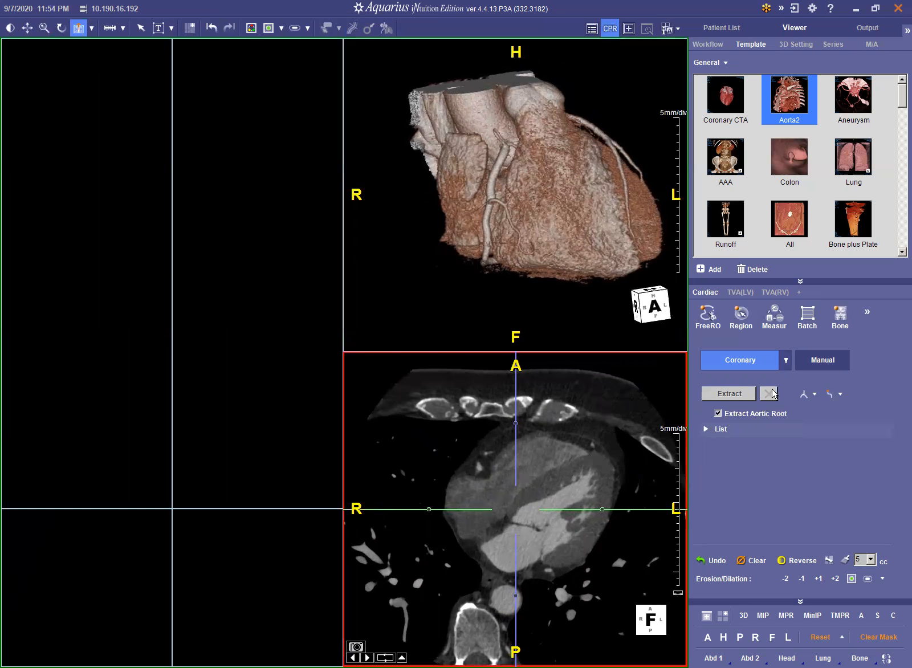
pyautogui.click(785, 359)
pyautogui.click(743, 431)
pyautogui.moveTo(570, 464); pyautogui.dragTo(567, 276)
pyautogui.moveTo(521, 458); pyautogui.dragTo(519, 408, button='right')
pyautogui.click(493, 477)
pyautogui.moveTo(479, 447); pyautogui.dragTo(507, 544)
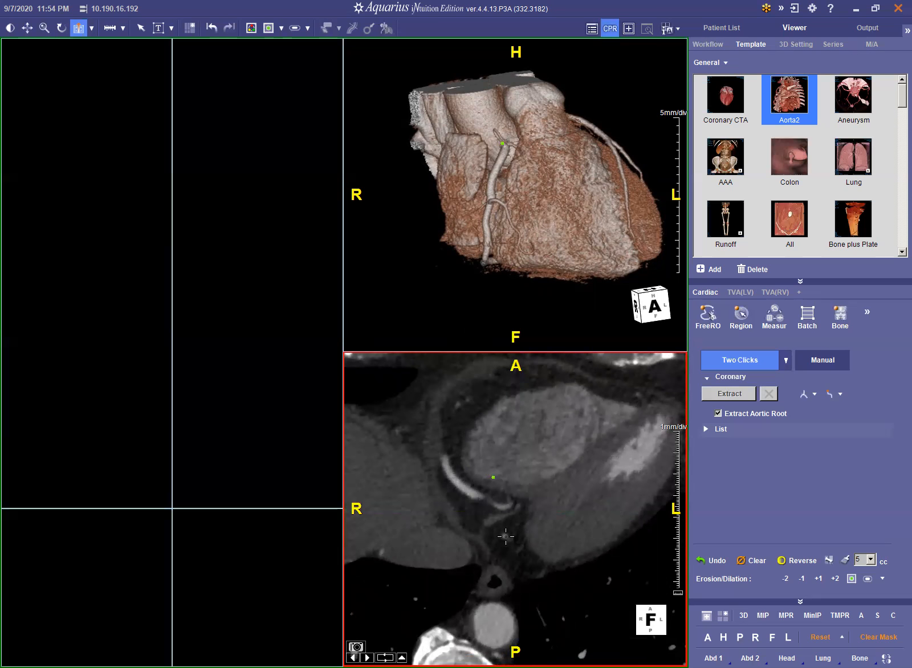
pyautogui.click(506, 535)
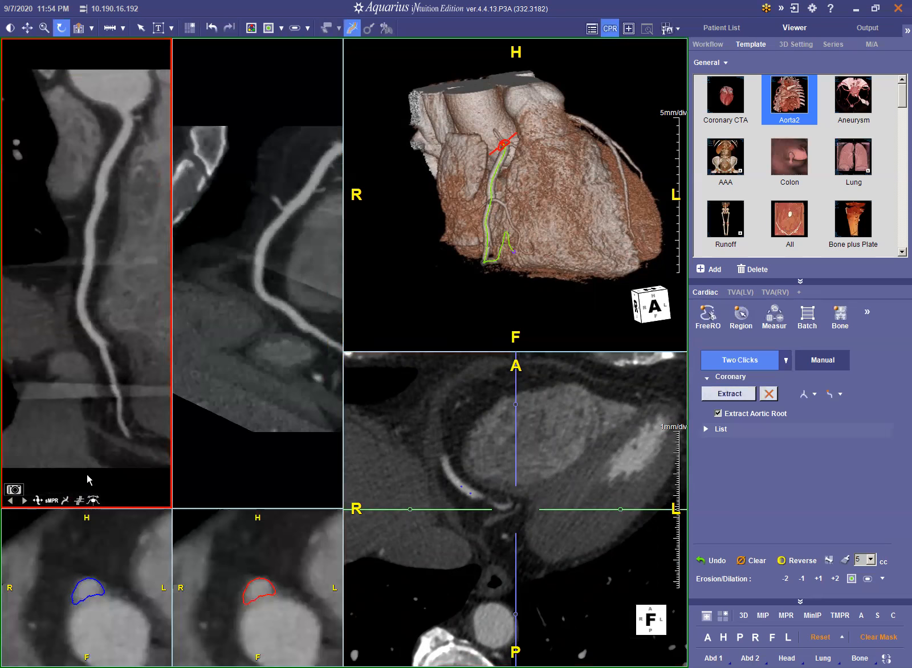
# Examine the extracted centerline against the axial slices from the aortic root to the distal artery, briefly showing its control points
pyautogui.click(38, 500)
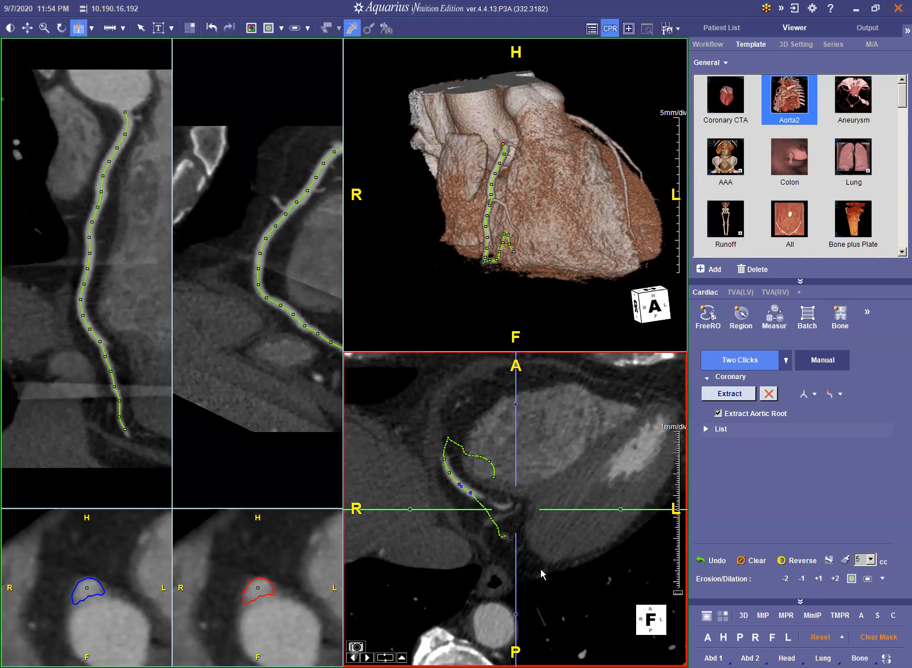
pyautogui.moveTo(543, 539); pyautogui.dragTo(568, 356)
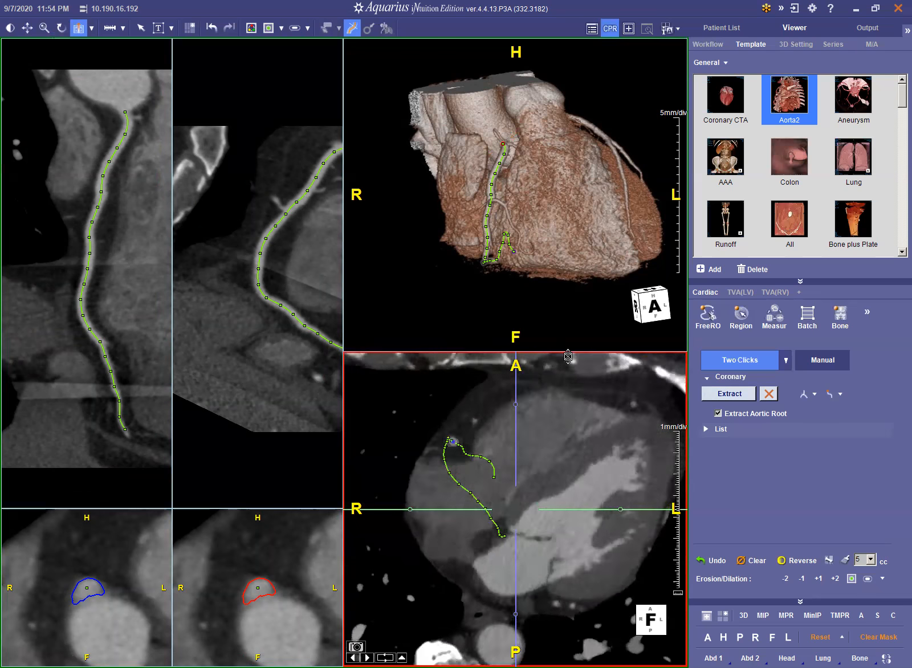
pyautogui.click(39, 500)
pyautogui.moveTo(557, 577); pyautogui.dragTo(495, 462)
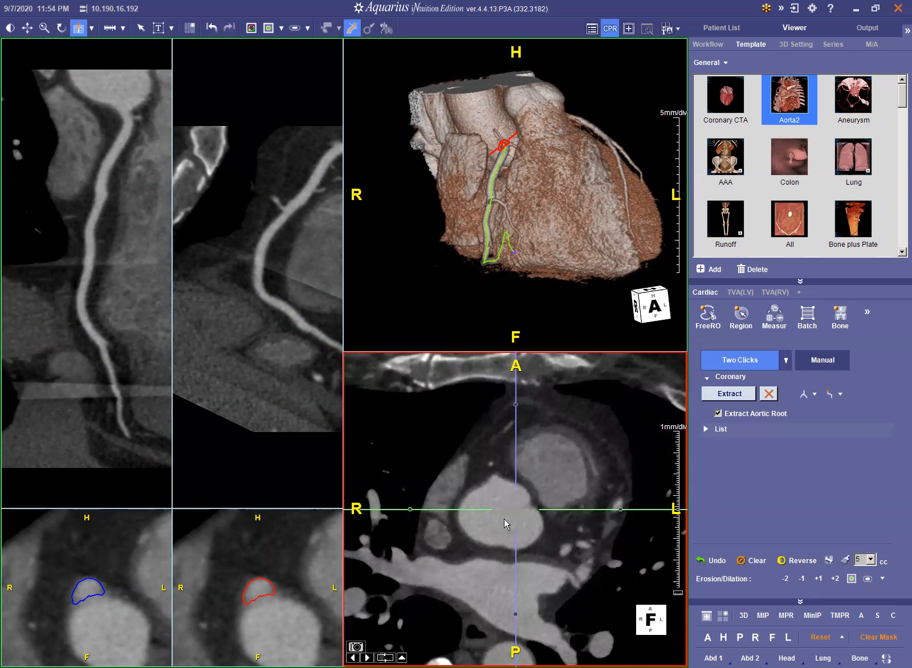
pyautogui.moveTo(562, 445); pyautogui.dragTo(550, 482)
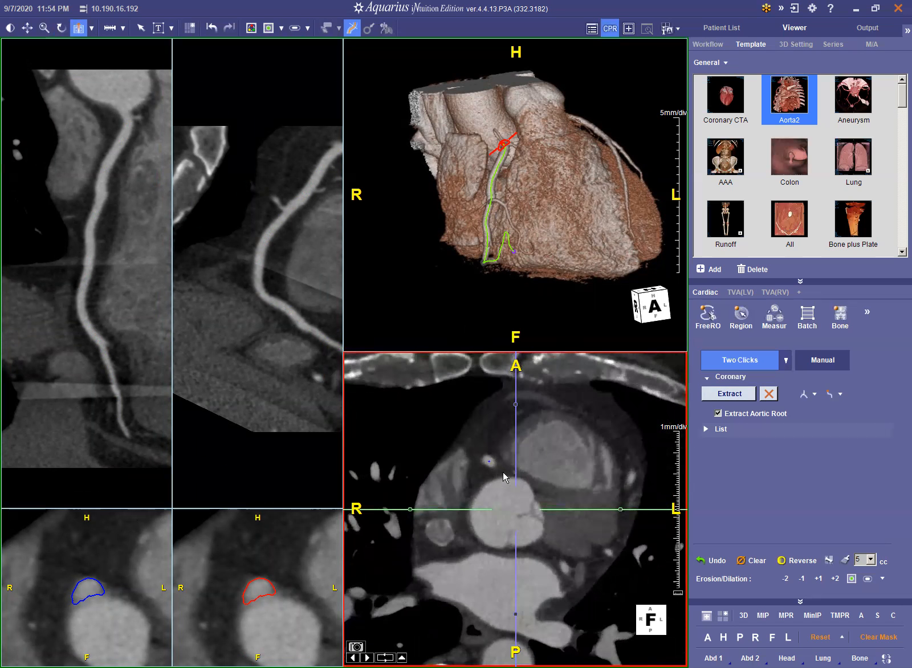
pyautogui.moveTo(493, 458); pyautogui.dragTo(463, 477)
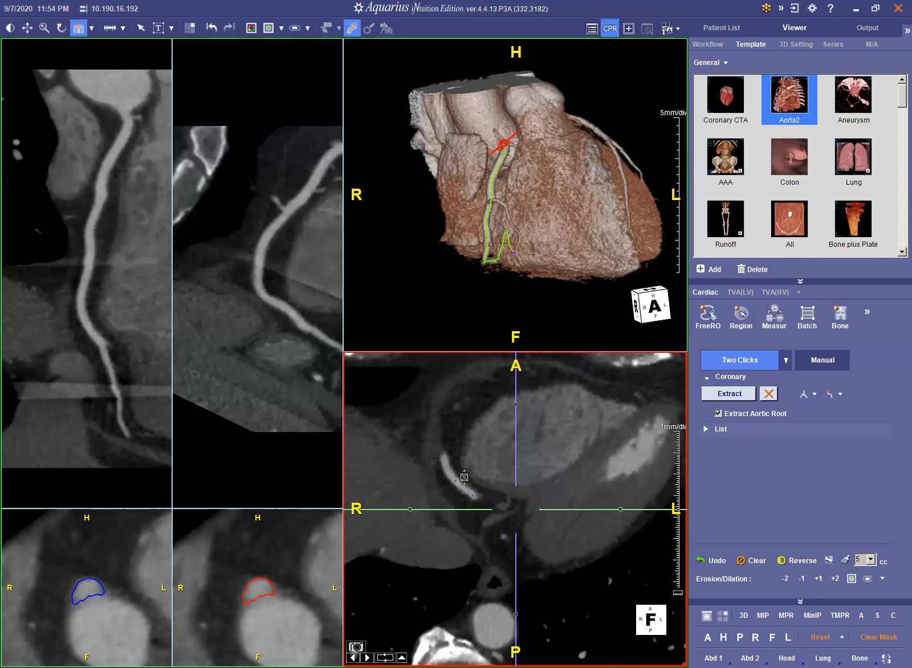
pyautogui.moveTo(500, 537); pyautogui.dragTo(553, 461)
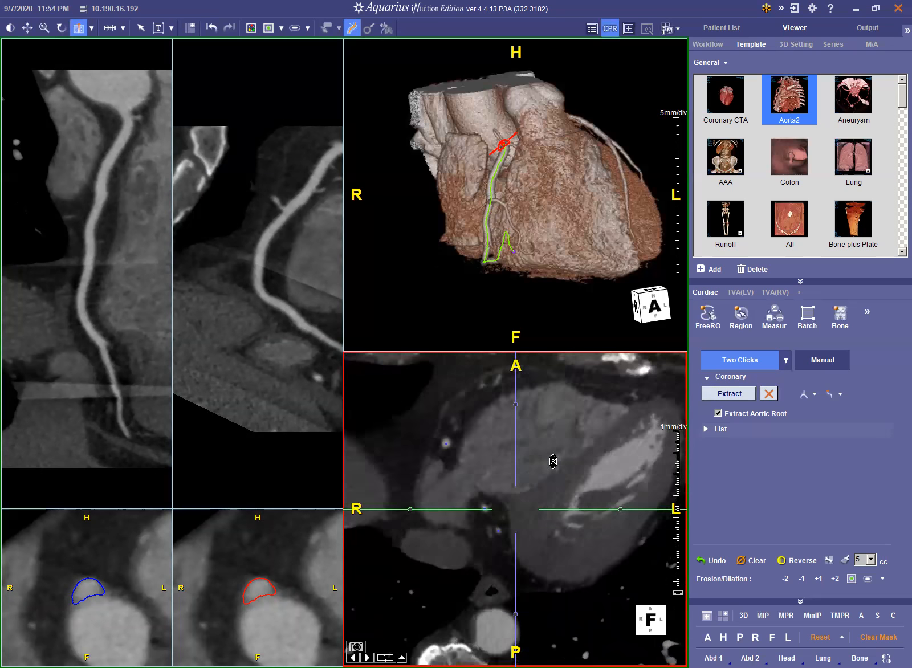
# Delete all centerline trees of the Two Clicks extraction from the 3D heart view
pyautogui.rightClick(491, 202)
pyautogui.click(546, 259)
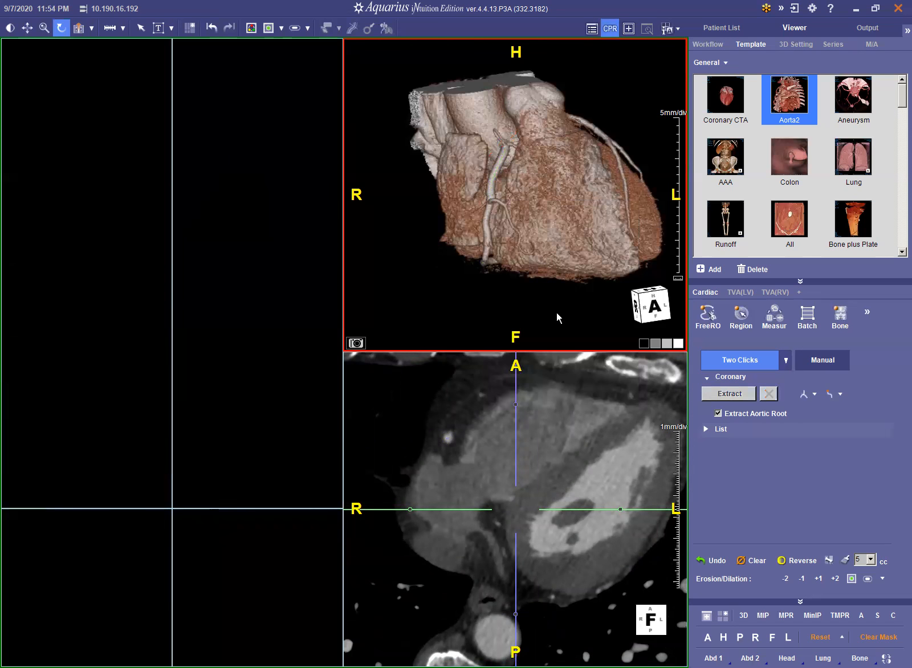
pyautogui.moveTo(500, 263)
pyautogui.mouseDown()
pyautogui.moveTo(517, 195)
pyautogui.moveTo(510, 258)
pyautogui.mouseUp()
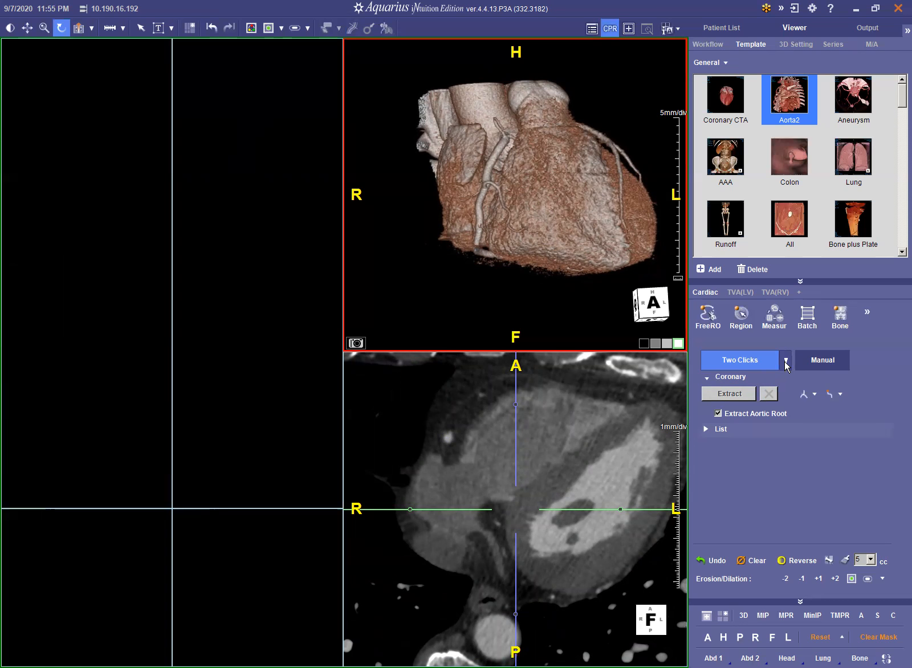
# Switch centerline extraction to Multi-click mode and mark the first points at the right coronary artery's origin and proximal segment on the axial slices
pyautogui.click(785, 360)
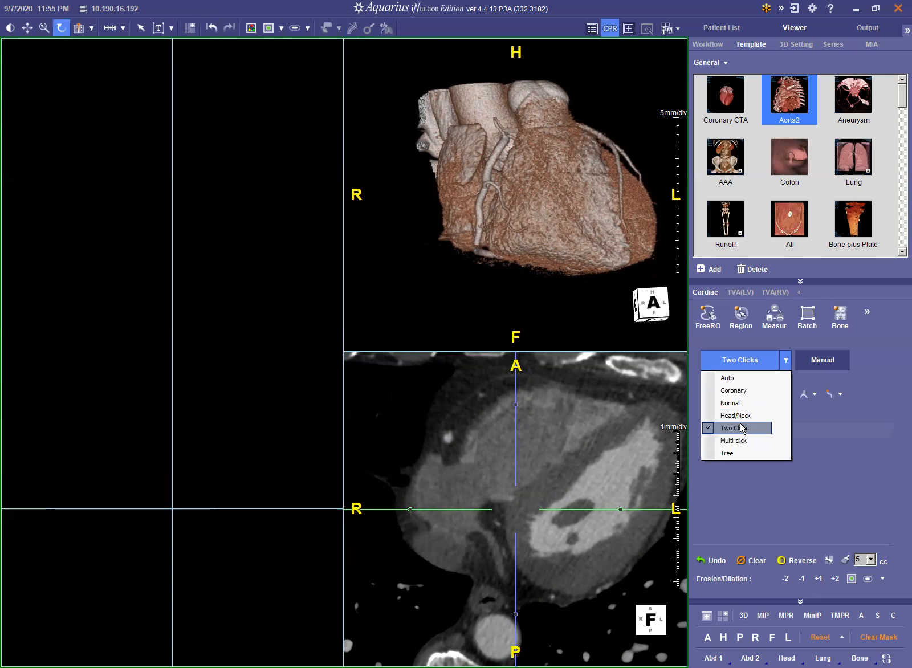
pyautogui.click(743, 442)
pyautogui.moveTo(471, 403); pyautogui.dragTo(494, 165)
pyautogui.moveTo(546, 437); pyautogui.dragTo(546, 380)
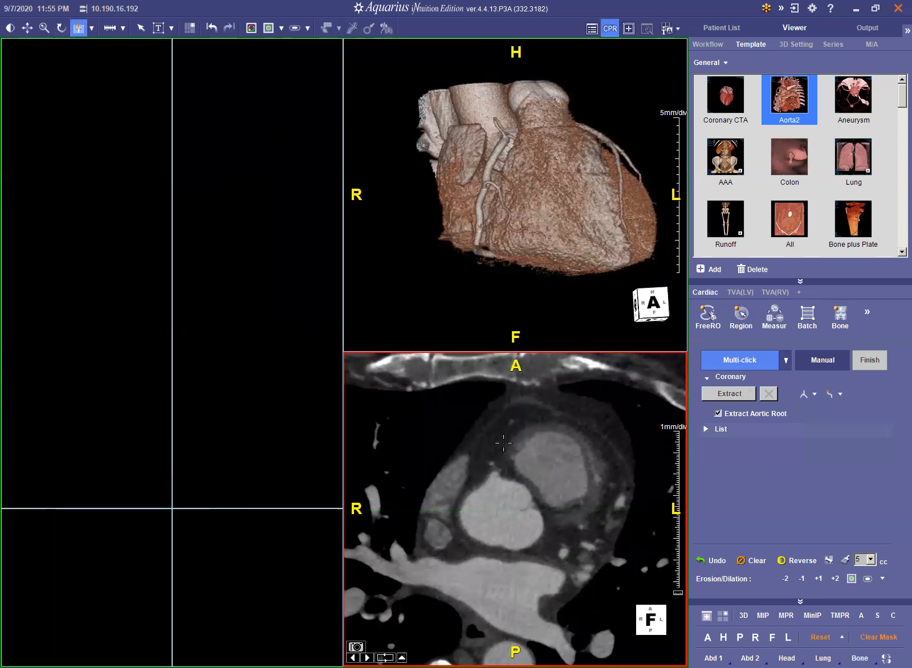
pyautogui.click(503, 442)
pyautogui.click(487, 459)
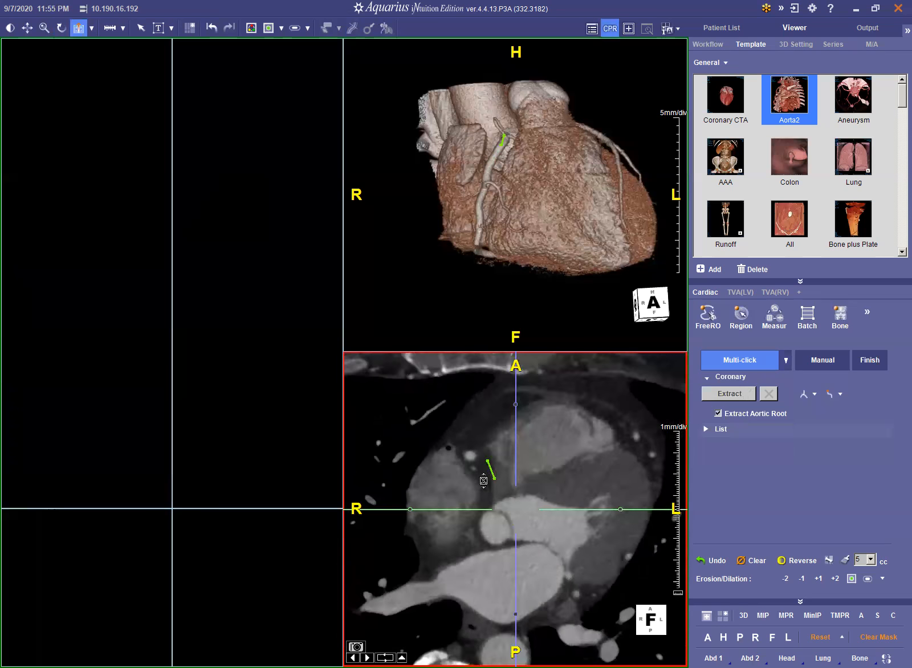
# Mark further points along the right coronary artery down to its distal end on the axial slices and finish the centerline extraction
pyautogui.click(465, 453)
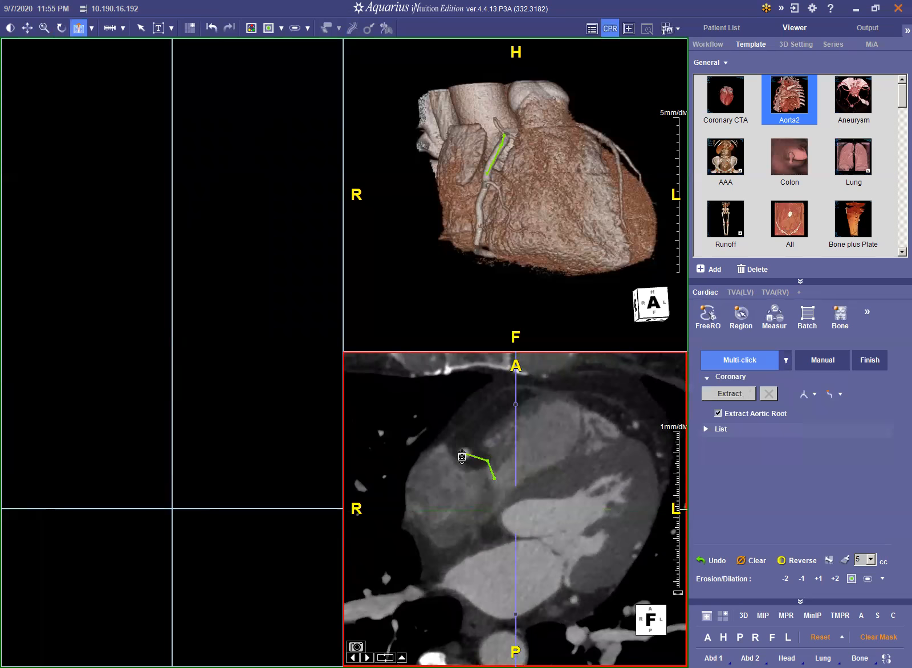
pyautogui.click(452, 441)
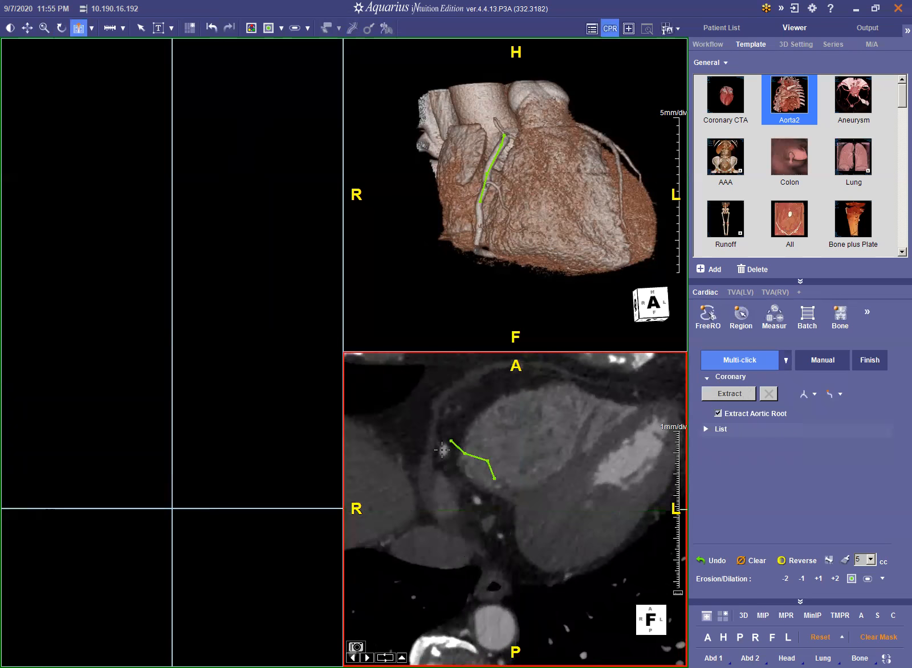
pyautogui.click(445, 451)
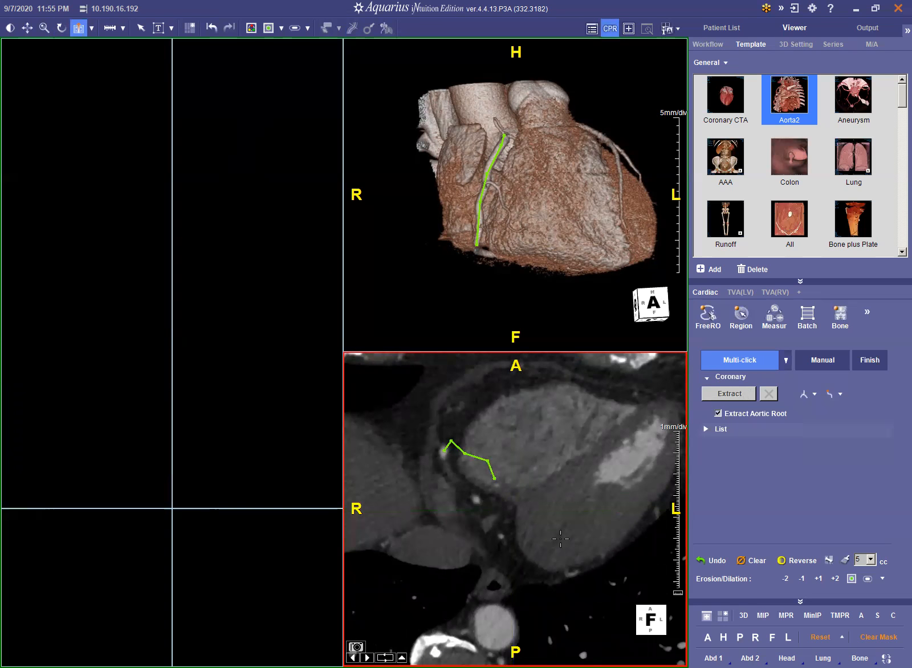
pyautogui.click(557, 538)
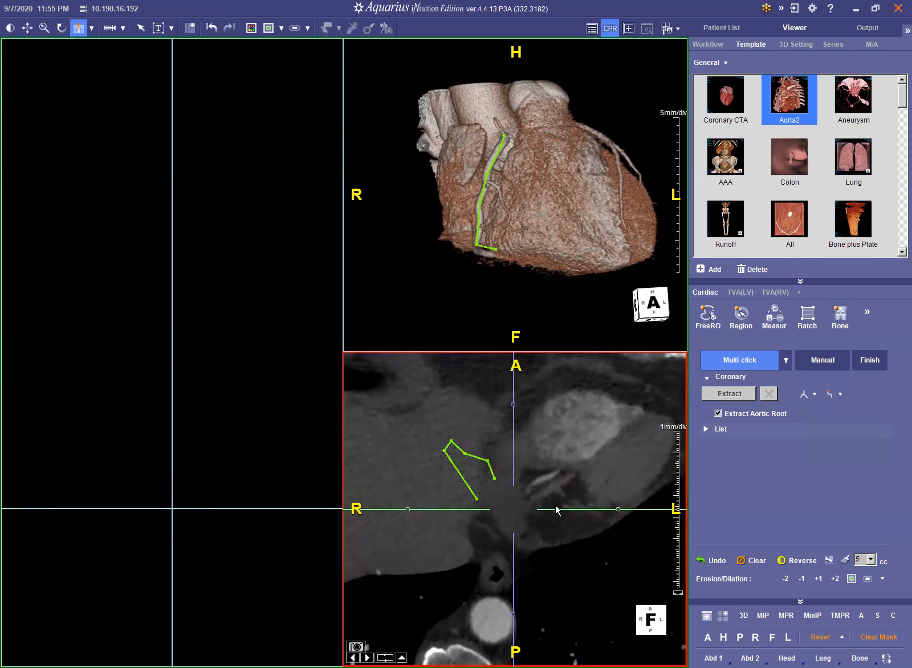
pyautogui.click(551, 474)
pyautogui.click(873, 359)
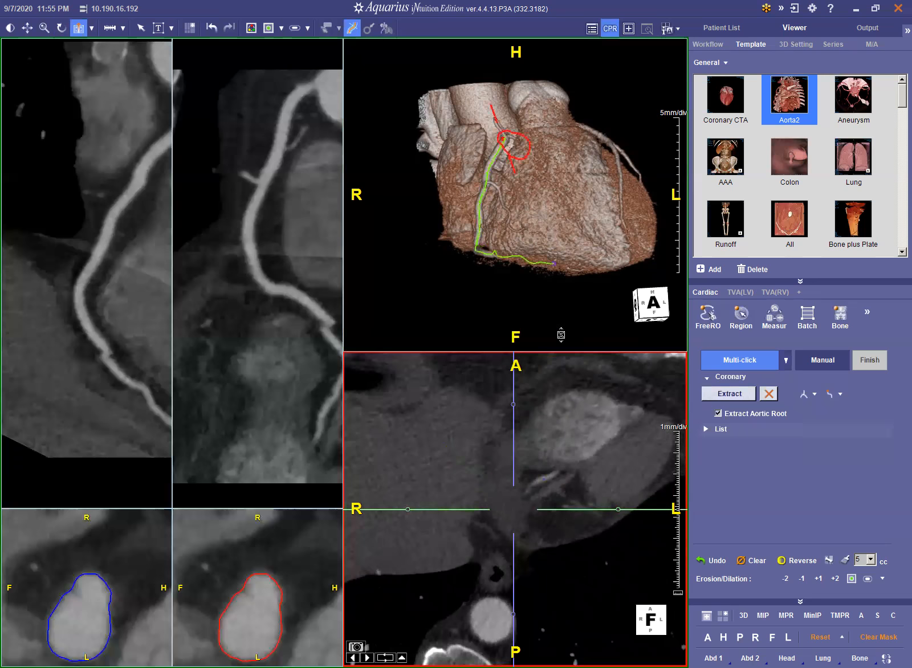
# Examine the axial slices along the extracted right coronary artery and look over the available centerline extraction modes
pyautogui.moveTo(567, 224); pyautogui.dragTo(567, 217)
pyautogui.moveTo(559, 481); pyautogui.dragTo(548, 279)
pyautogui.moveTo(550, 414); pyautogui.dragTo(490, 445)
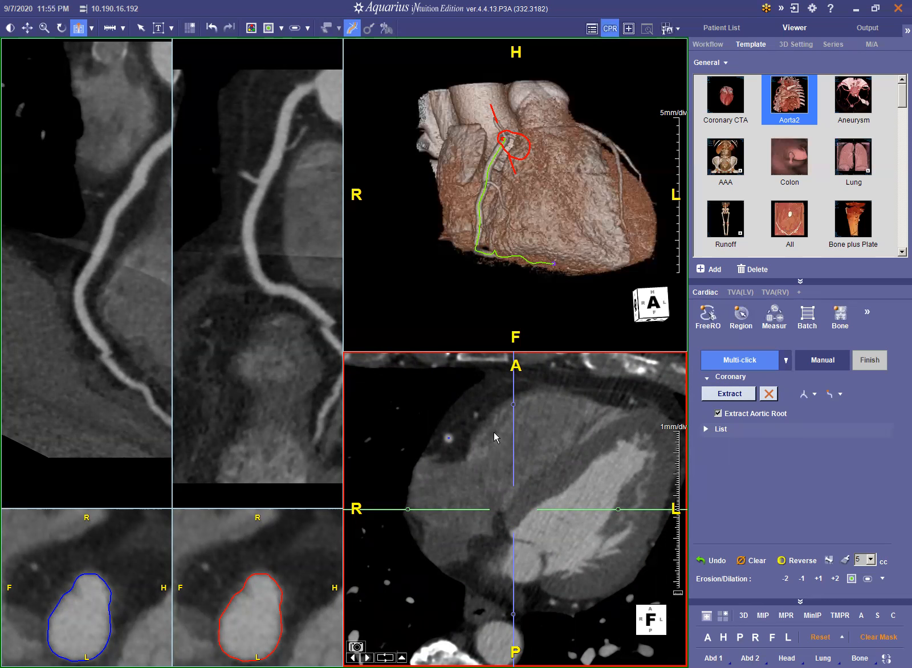
pyautogui.click(786, 360)
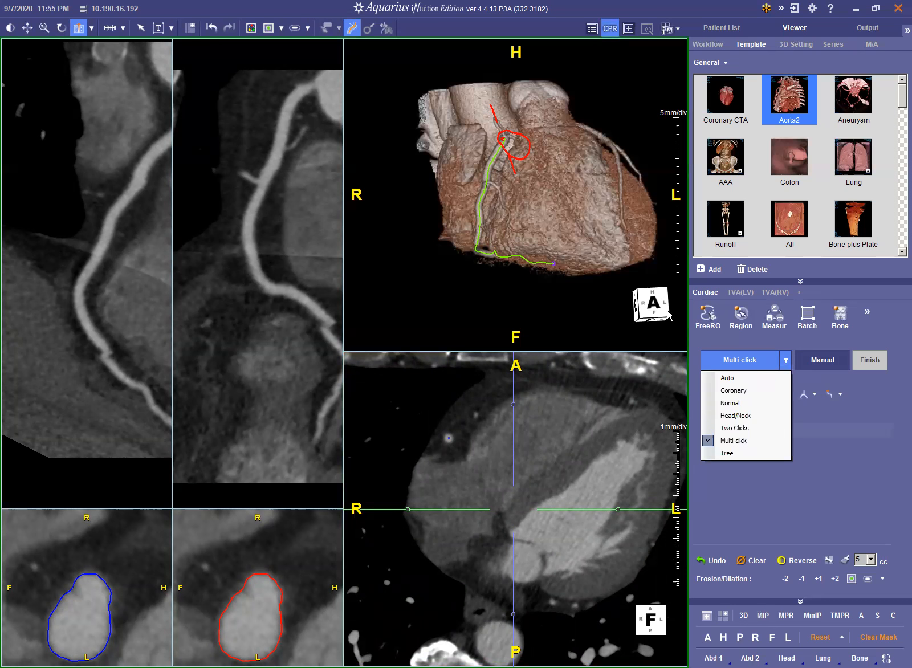
pyautogui.click(598, 302)
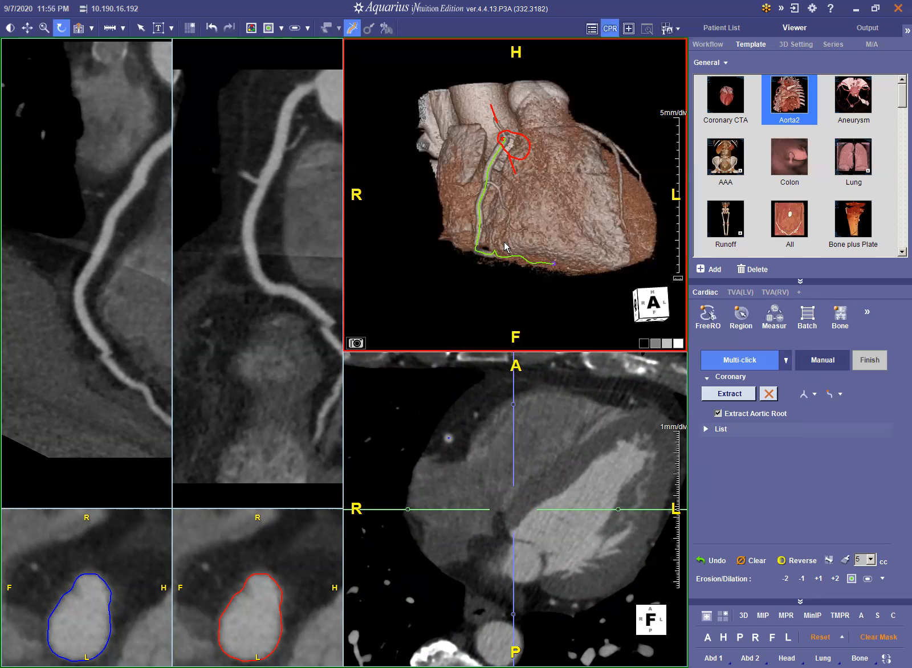